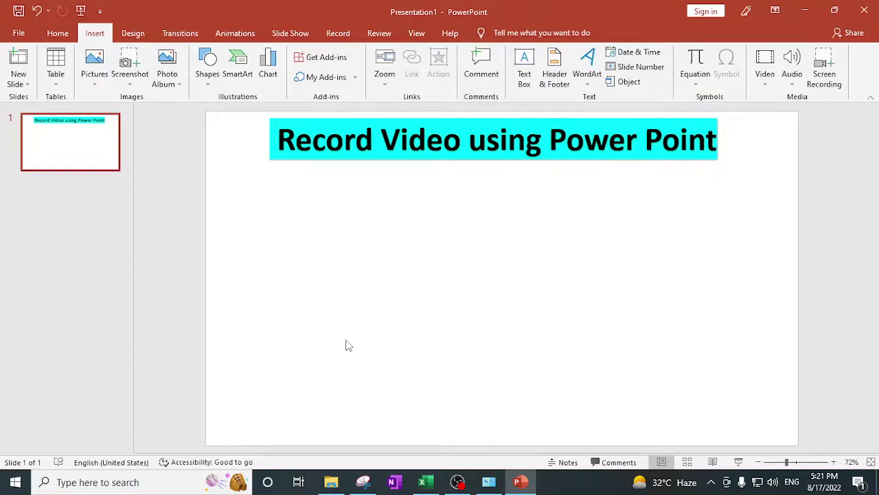
- Switch between the Home and Insert ribbons and review the Audio insertion options
{"action": "left_click", "coordinate": [58, 33]}
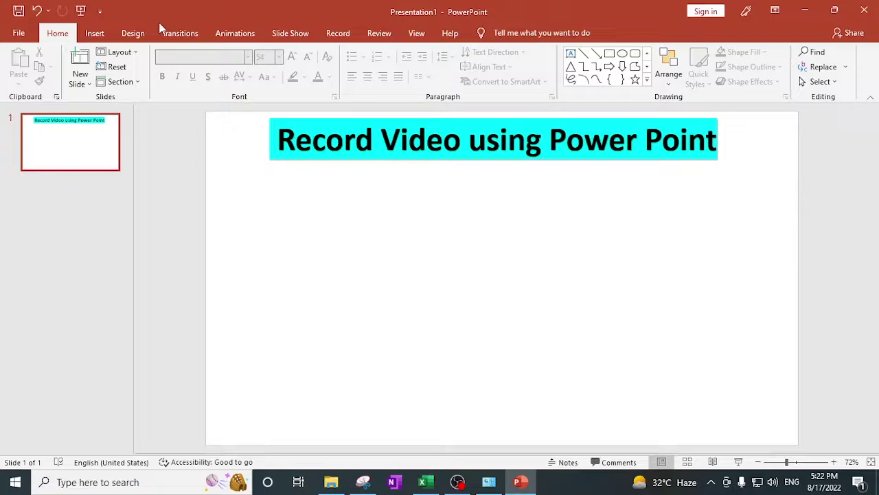
{"action": "left_click", "coordinate": [96, 34]}
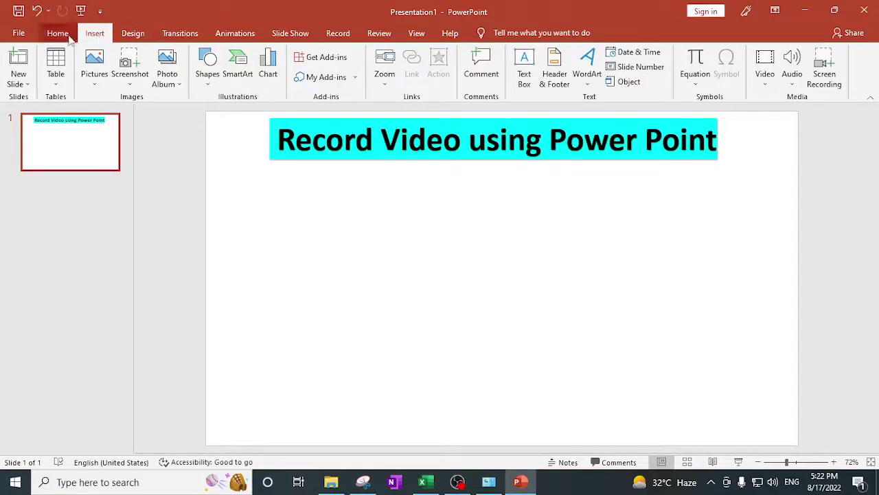
{"action": "left_click", "coordinate": [69, 35]}
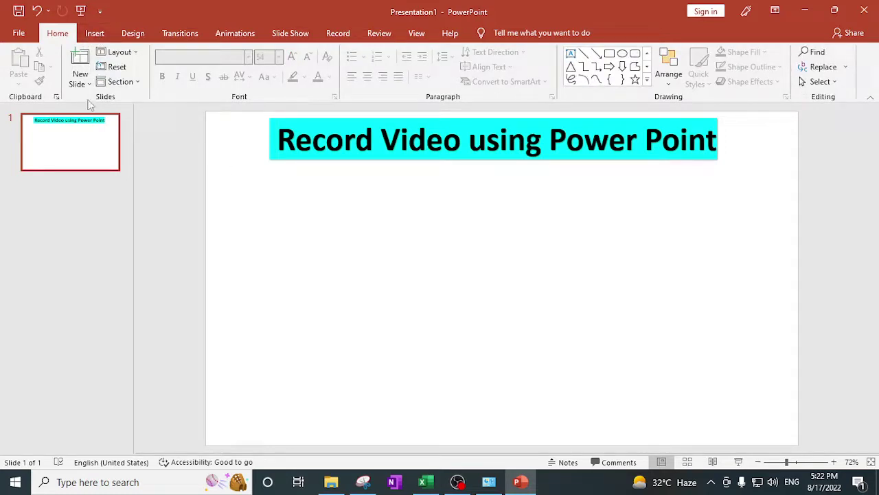
{"action": "left_click", "coordinate": [94, 33]}
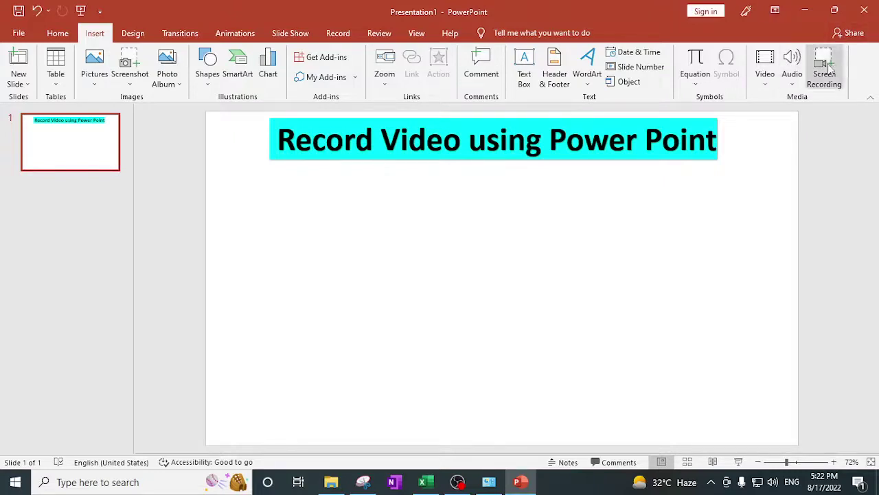
{"action": "left_click", "coordinate": [793, 82]}
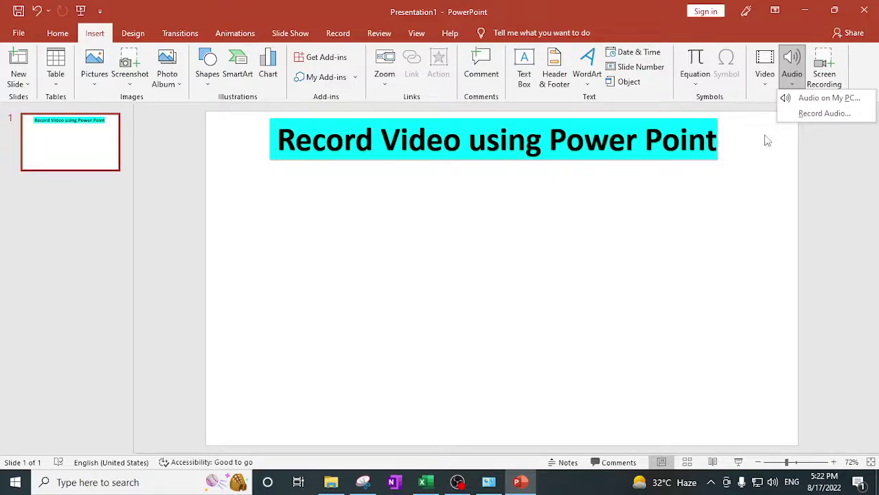
{"action": "left_click", "coordinate": [500, 209]}
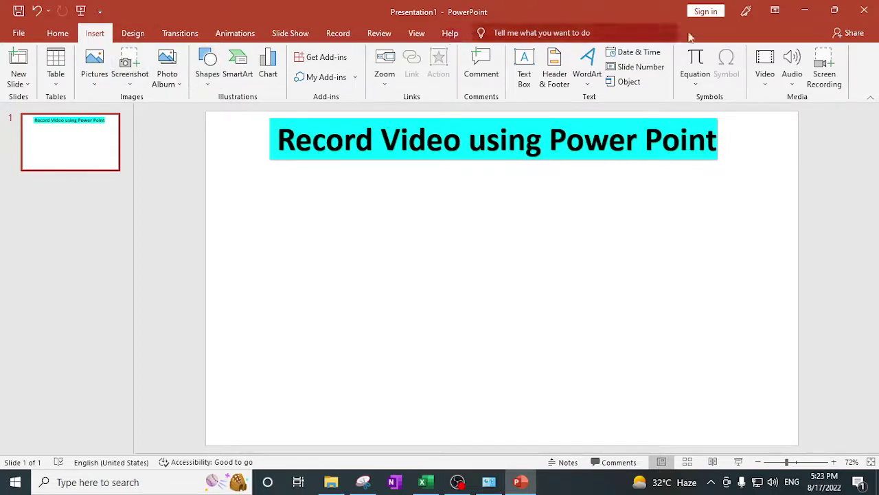
- Check the Audio and Video dropdowns, then launch a new Screen Recording
{"action": "left_click", "coordinate": [793, 86]}
{"action": "left_click", "coordinate": [761, 88]}
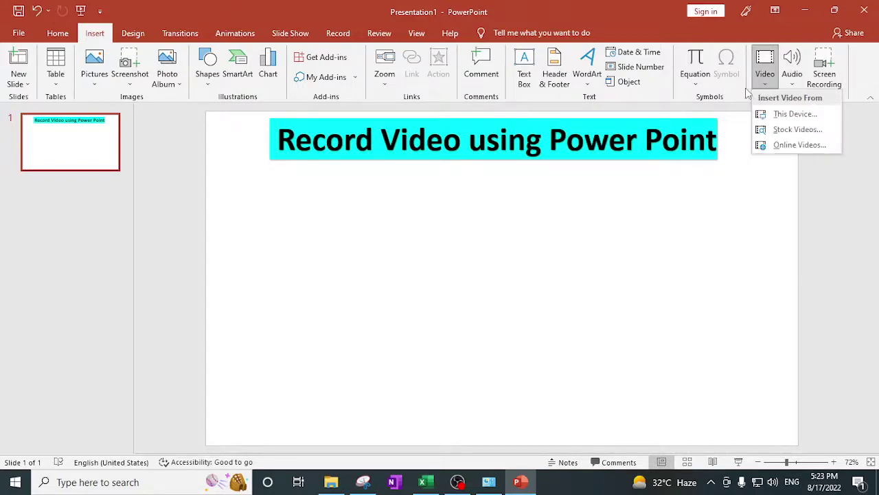
{"action": "left_click", "coordinate": [747, 93]}
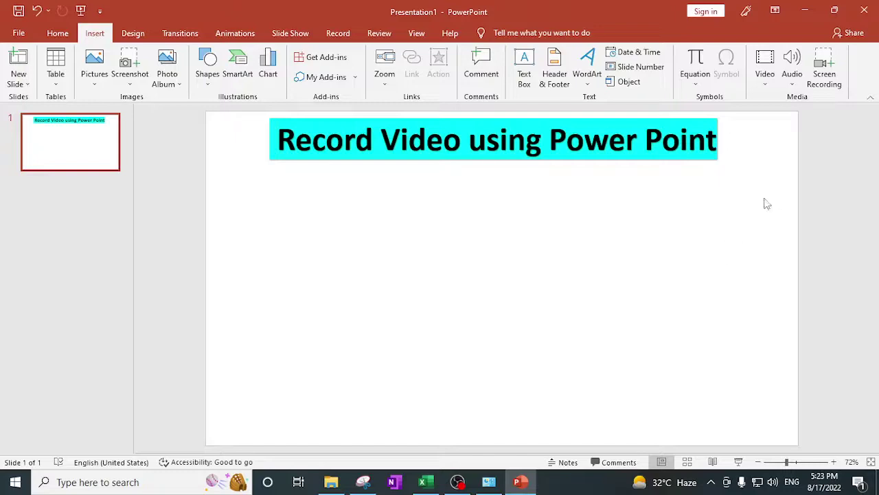
{"action": "left_click", "coordinate": [824, 76]}
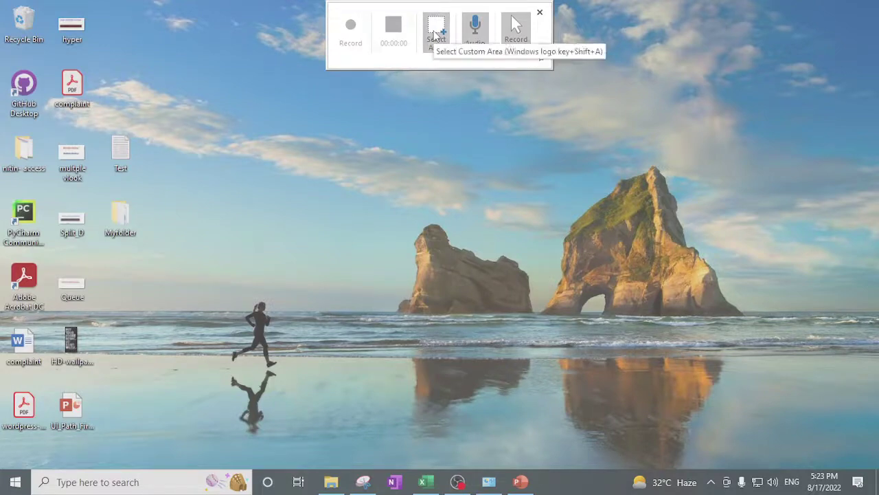
- Drag across the entire desktop as the recording area and start recording
{"action": "left_click_drag", "start_coordinate": [4, 11], "coordinate": [877, 483]}
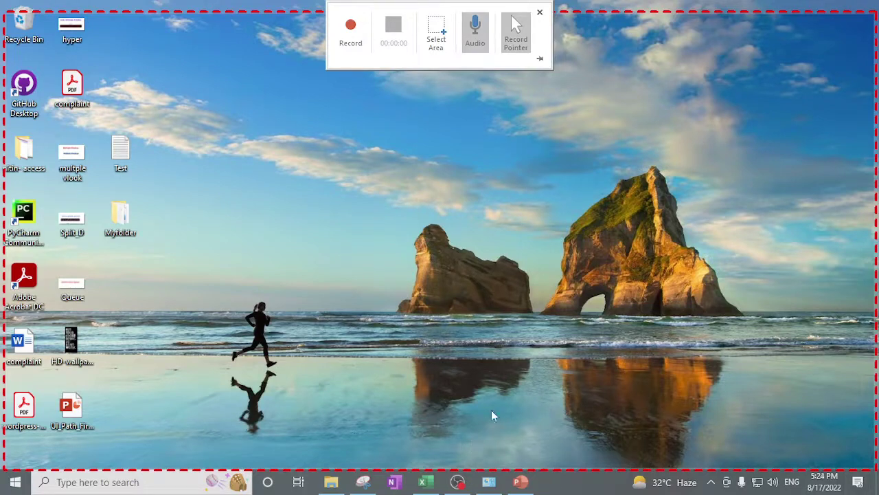
{"action": "left_click", "coordinate": [347, 30]}
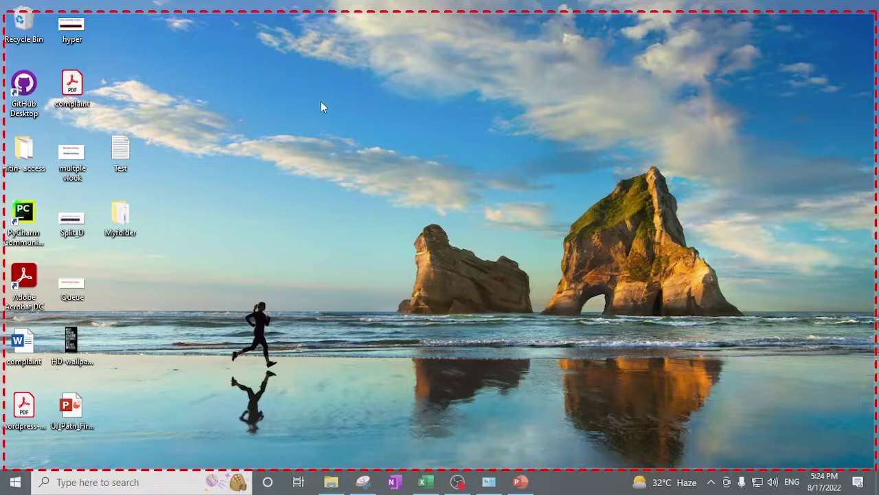
- In Excel, fill H6:N21 on sheet Table003 (Page 1) (2) yellow, then switch back to PowerPoint
{"action": "left_click", "coordinate": [424, 483]}
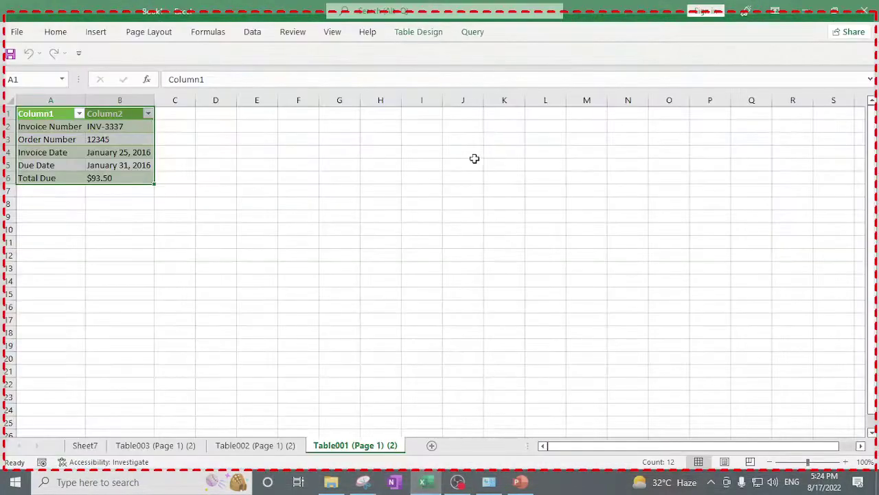
{"action": "left_click", "coordinate": [256, 445]}
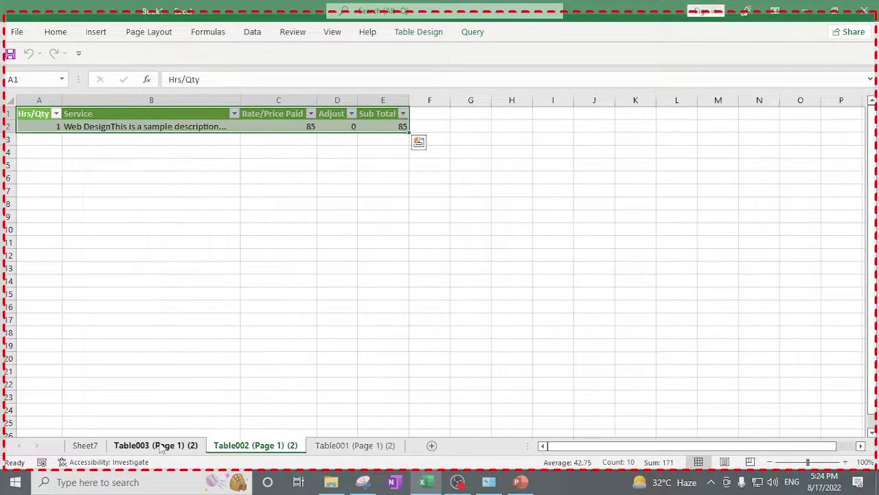
{"action": "left_click", "coordinate": [174, 446]}
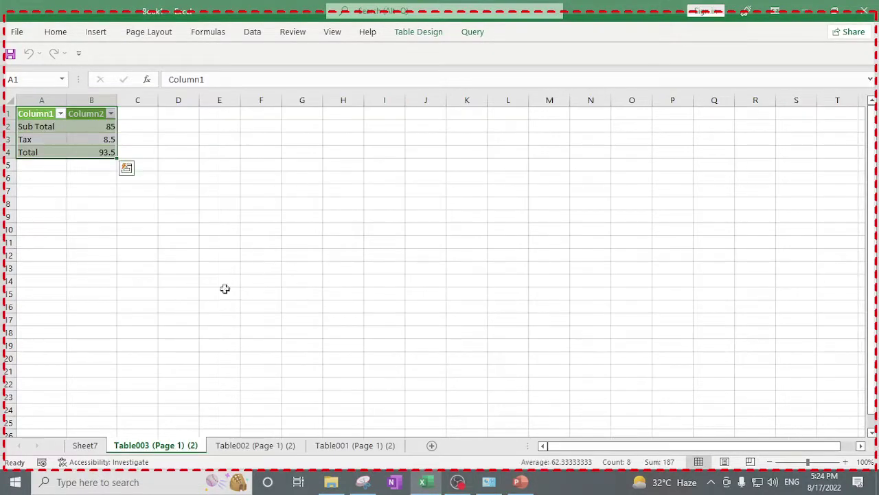
{"action": "left_click", "coordinate": [334, 255]}
{"action": "left_click_drag", "start_coordinate": [343, 178], "coordinate": [590, 371]}
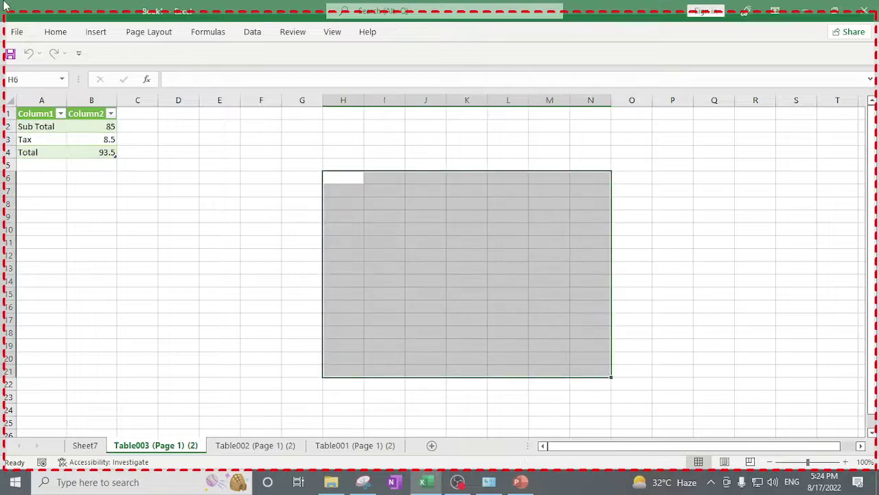
{"action": "left_click", "coordinate": [55, 32]}
{"action": "left_click", "coordinate": [165, 77]}
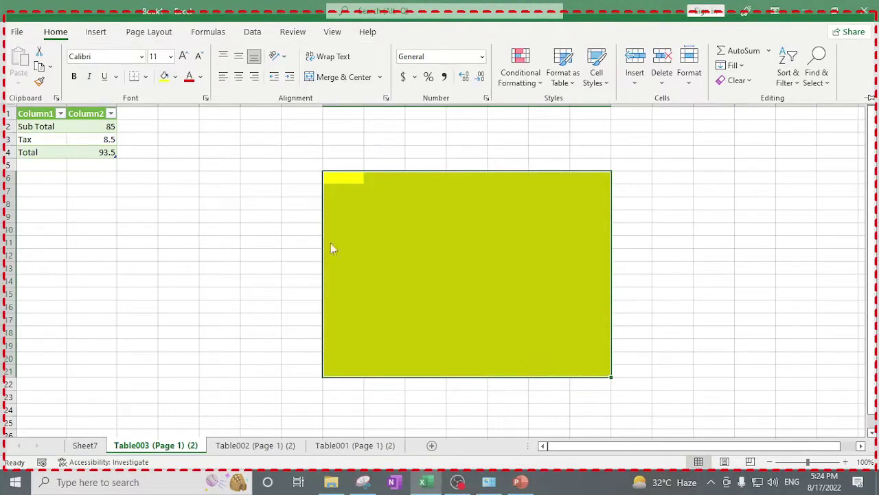
{"action": "left_click", "coordinate": [520, 483]}
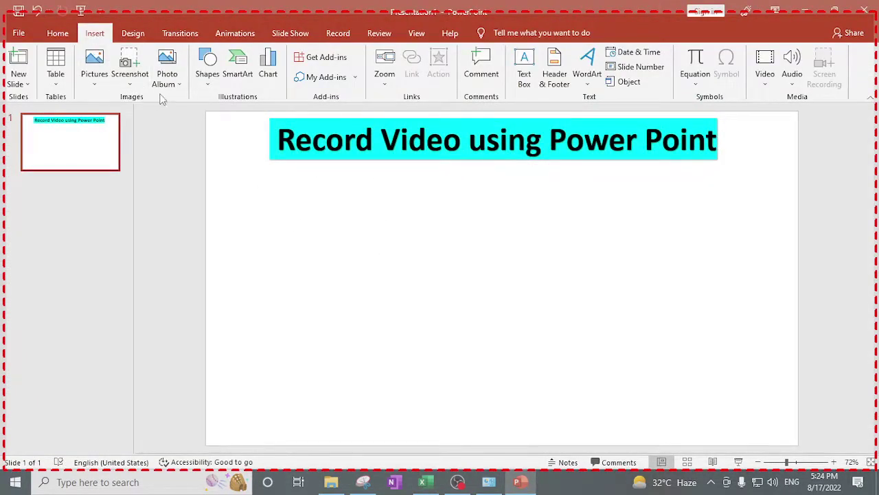
- Draw a rectangle below the title and a rounded rectangle to its right
{"action": "left_click", "coordinate": [207, 83]}
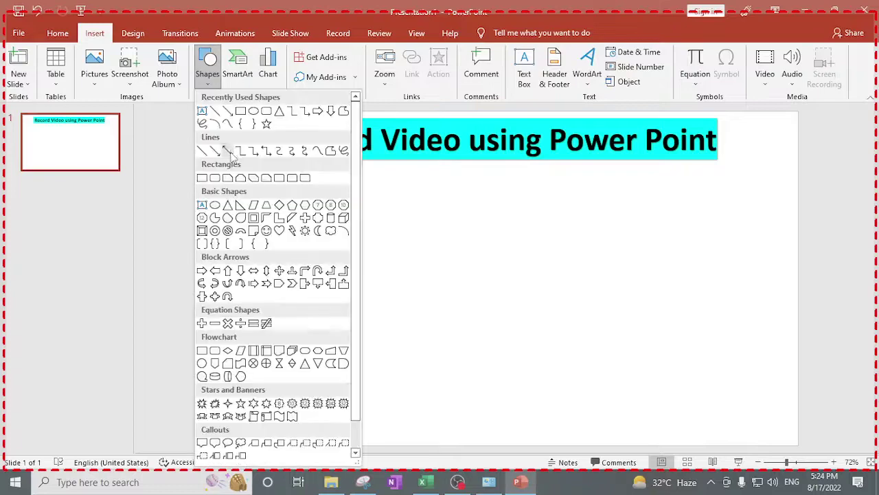
{"action": "left_click", "coordinate": [228, 111]}
{"action": "left_click_drag", "start_coordinate": [277, 206], "coordinate": [430, 297]}
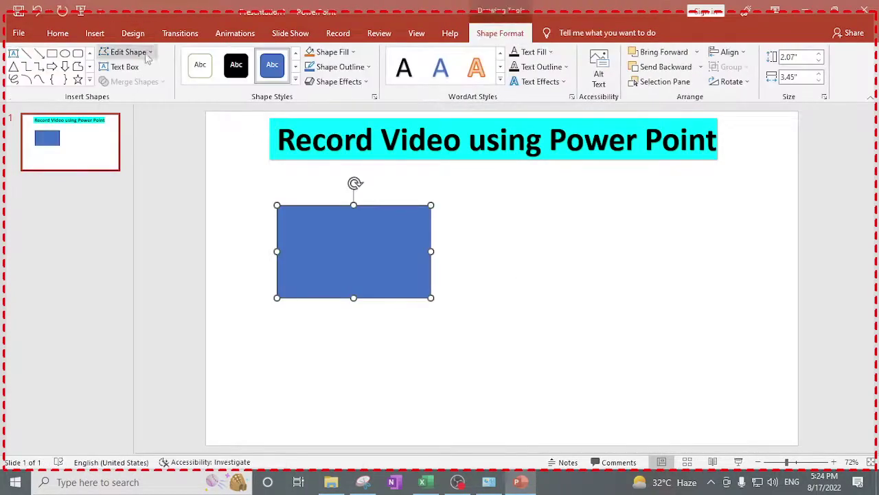
{"action": "left_click_drag", "start_coordinate": [519, 246], "coordinate": [662, 341]}
{"action": "left_click", "coordinate": [466, 207]}
{"action": "mouse_move", "coordinate": [410, 6]}
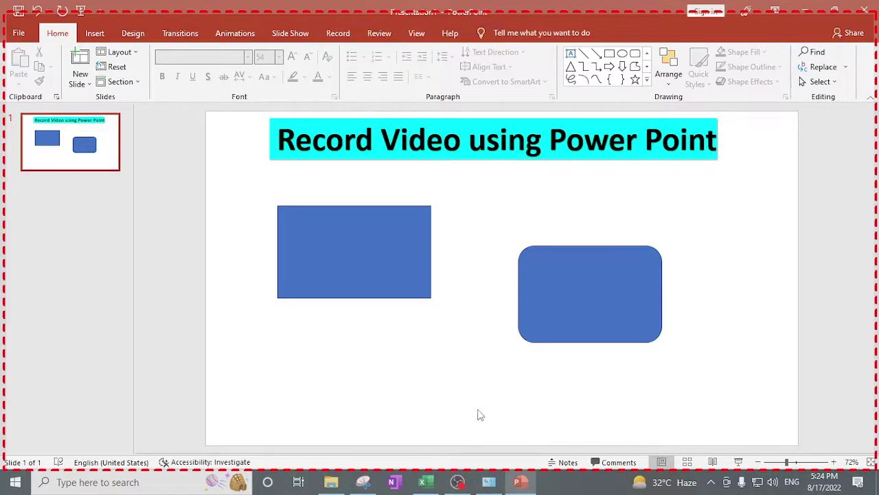
{"action": "mouse_move", "coordinate": [435, 6]}
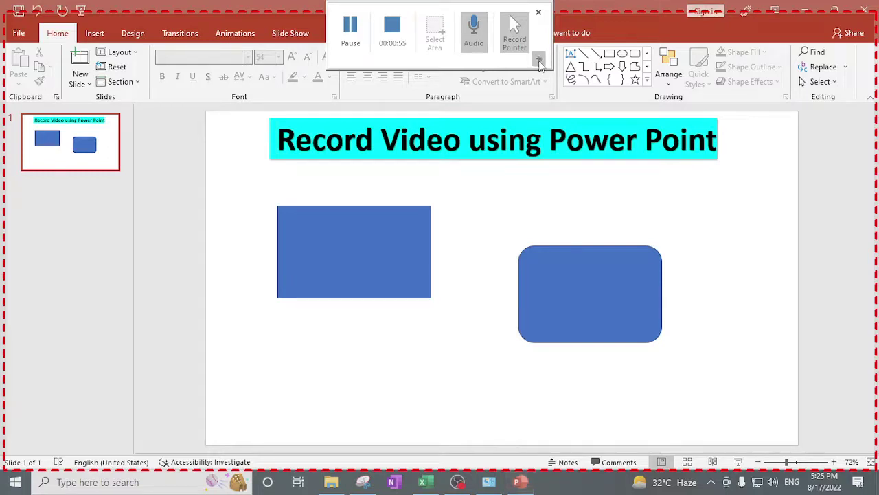
- Hide the recording controls, then pause and resume the screen recording
{"action": "left_click", "coordinate": [539, 61]}
{"action": "mouse_move", "coordinate": [481, 5]}
{"action": "left_click", "coordinate": [351, 31]}
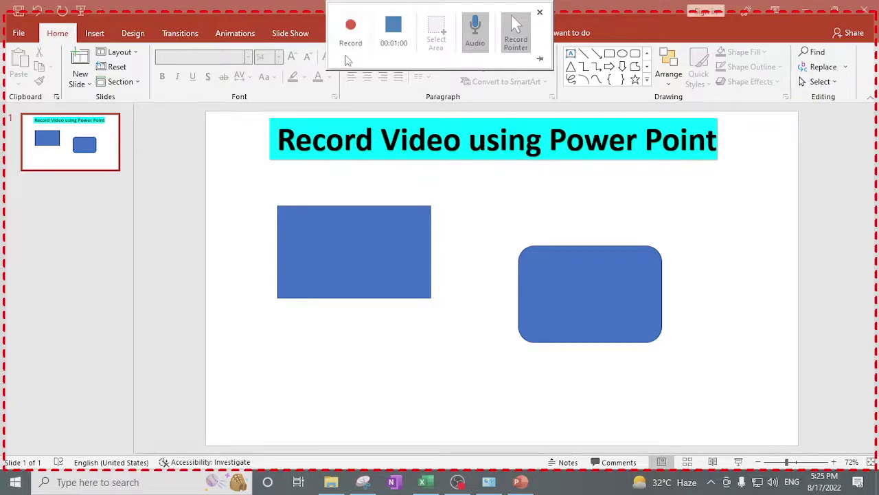
{"action": "left_click", "coordinate": [349, 31]}
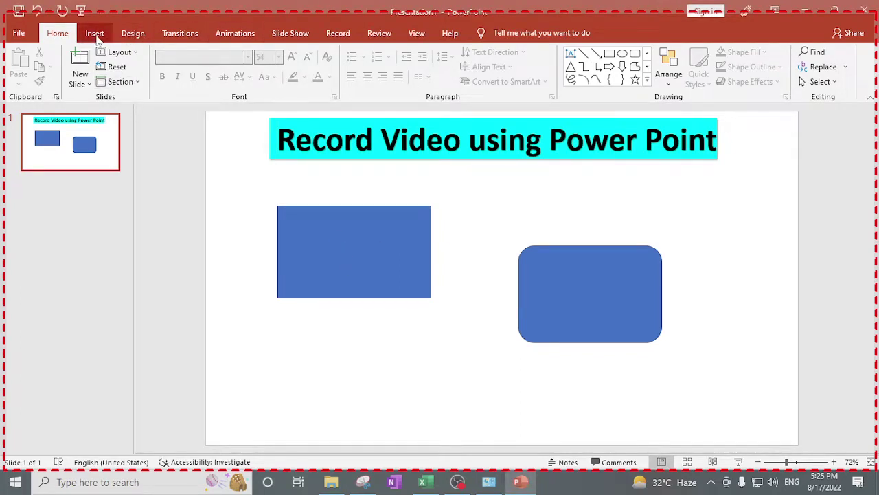
- Give the left rectangle a dark font colour and a text highlight colour
{"action": "left_click", "coordinate": [330, 259]}
{"action": "left_click", "coordinate": [292, 76]}
{"action": "left_click", "coordinate": [329, 76]}
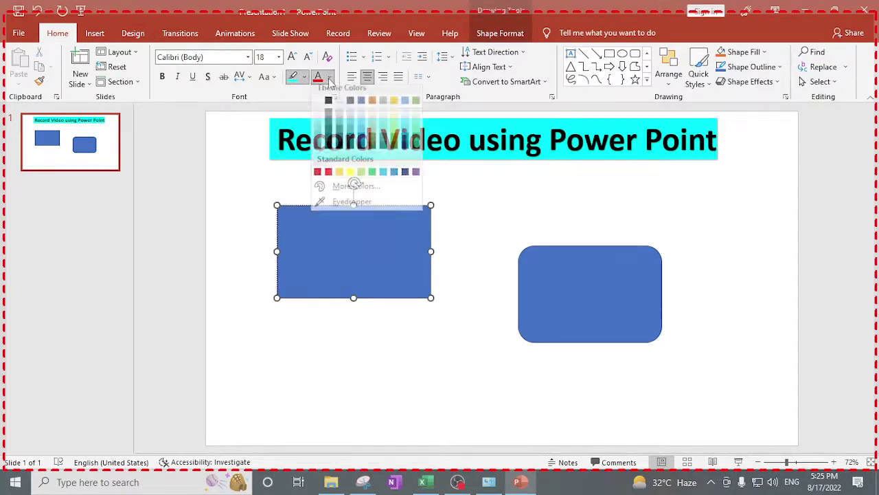
{"action": "left_click", "coordinate": [330, 123]}
{"action": "left_click", "coordinate": [304, 77]}
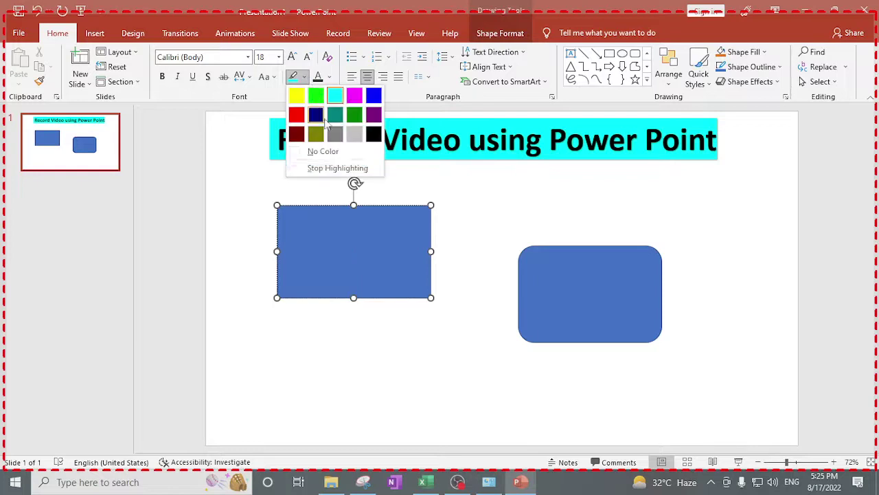
{"action": "left_click", "coordinate": [358, 123]}
{"action": "left_click", "coordinate": [492, 275]}
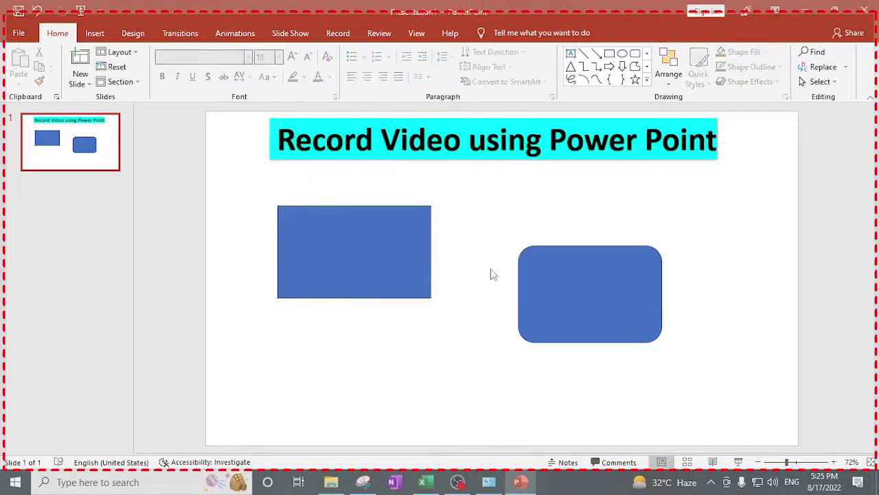
- Reselect the rectangle and apply a different highlight colour
{"action": "left_click", "coordinate": [357, 276]}
{"action": "left_click", "coordinate": [304, 77]}
{"action": "left_click", "coordinate": [313, 118]}
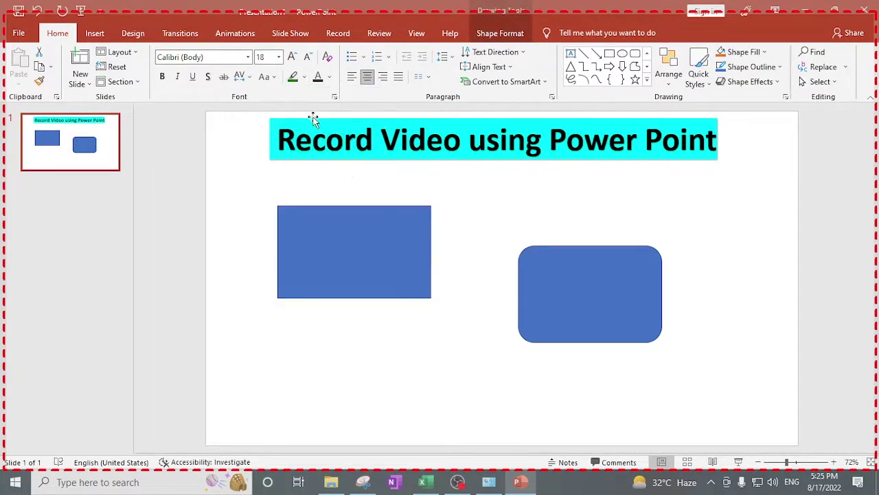
{"action": "left_click", "coordinate": [481, 304]}
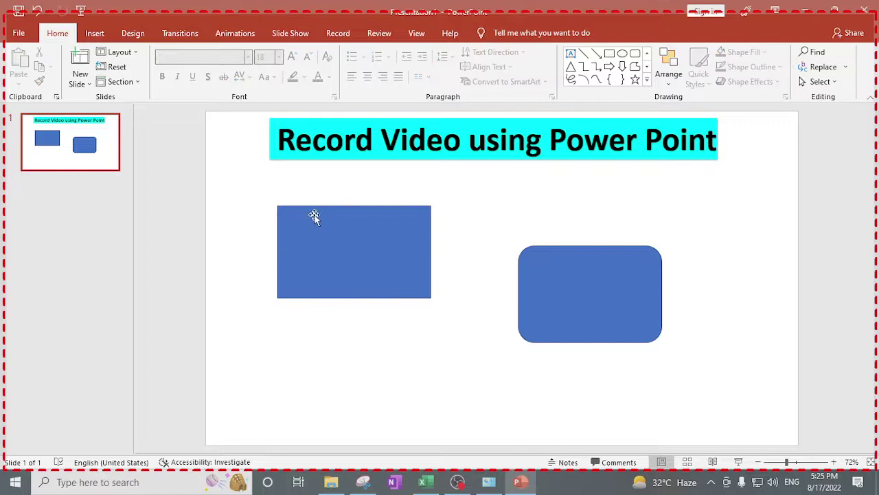
{"action": "left_click", "coordinate": [94, 35]}
- Draw a large oval across the slide centre, then stop the recording to insert it
{"action": "left_click", "coordinate": [208, 77]}
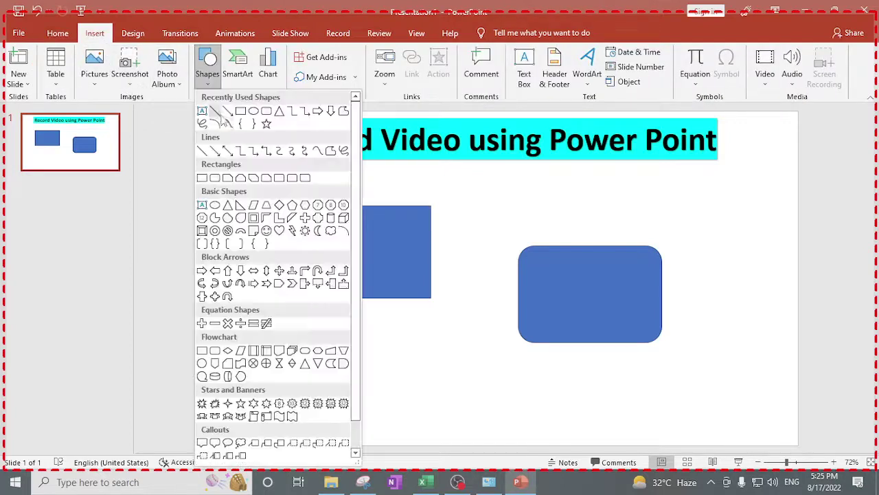
{"action": "left_click", "coordinate": [240, 111]}
{"action": "left_click_drag", "start_coordinate": [259, 169], "coordinate": [731, 433]}
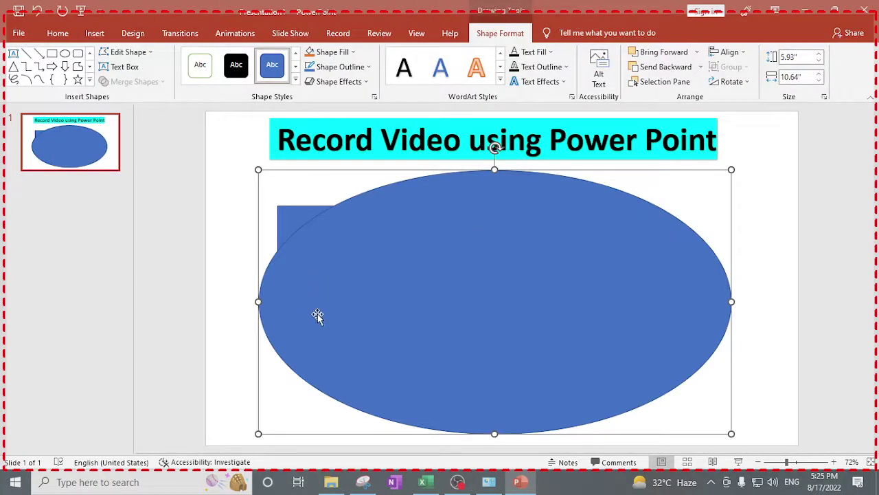
{"action": "mouse_move", "coordinate": [522, 6]}
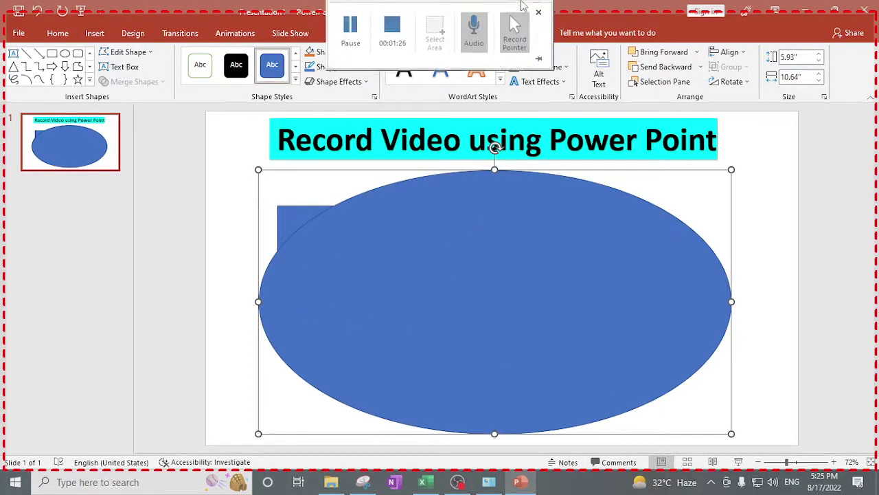
{"action": "left_click", "coordinate": [394, 29]}
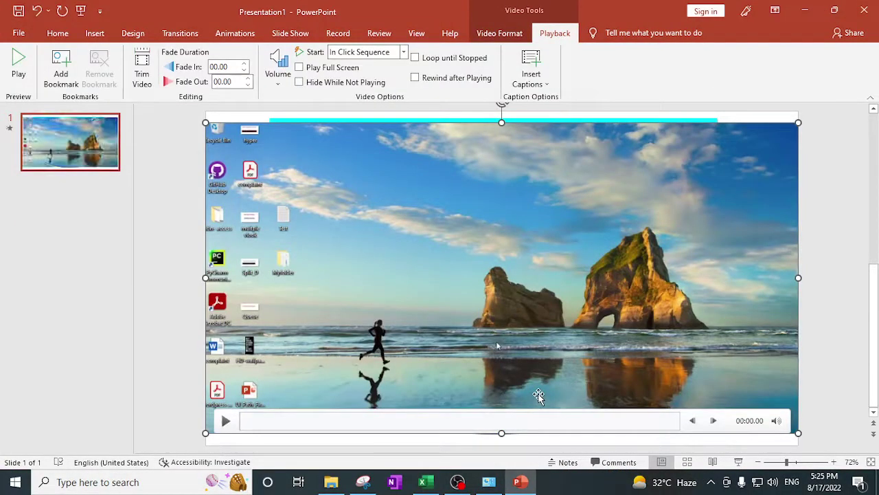
- Play the embedded recording, pause it around 00:09.70, and deselect the video
{"action": "left_click", "coordinate": [227, 422]}
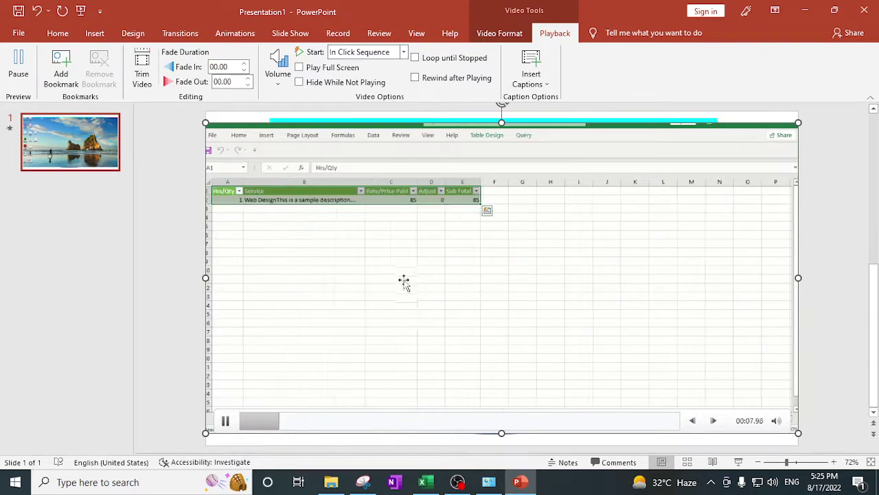
{"action": "left_click", "coordinate": [225, 420]}
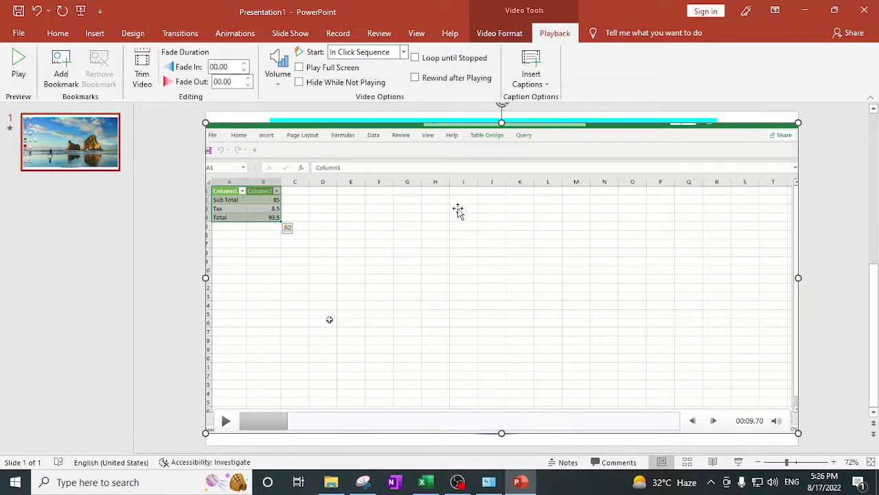
{"action": "left_click", "coordinate": [160, 136]}
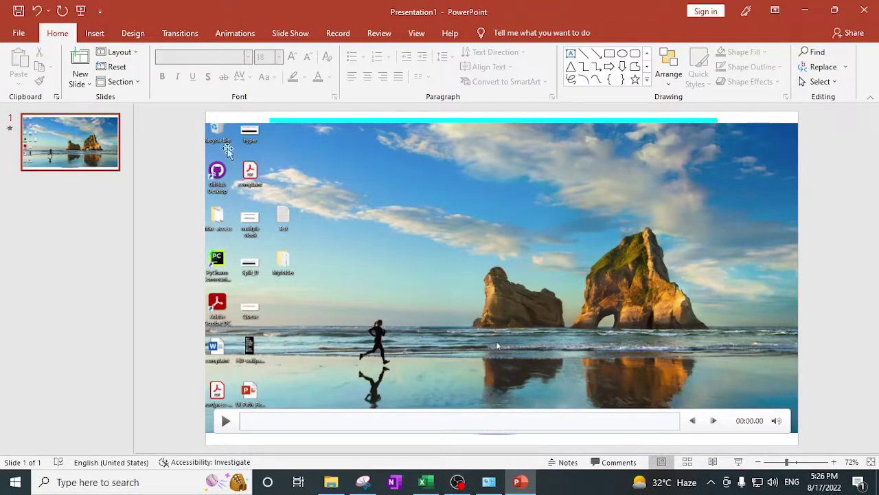
- Save the video with Save Media as to the Desktop under the name teSTPOWERPOINT
{"action": "right_click", "coordinate": [437, 167]}
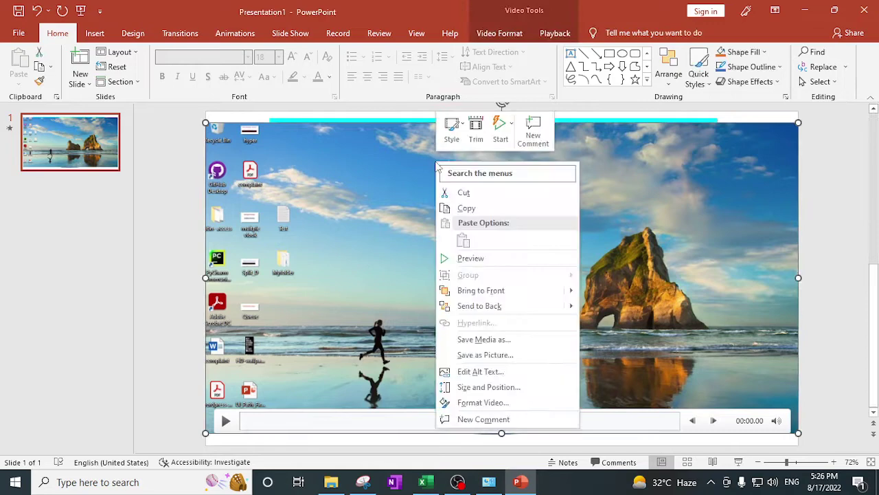
{"action": "left_click", "coordinate": [484, 341]}
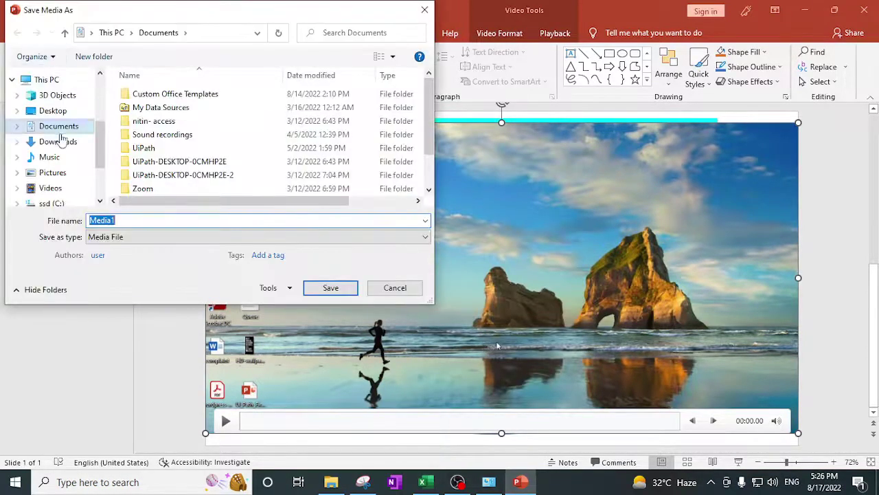
{"action": "left_click", "coordinate": [66, 112]}
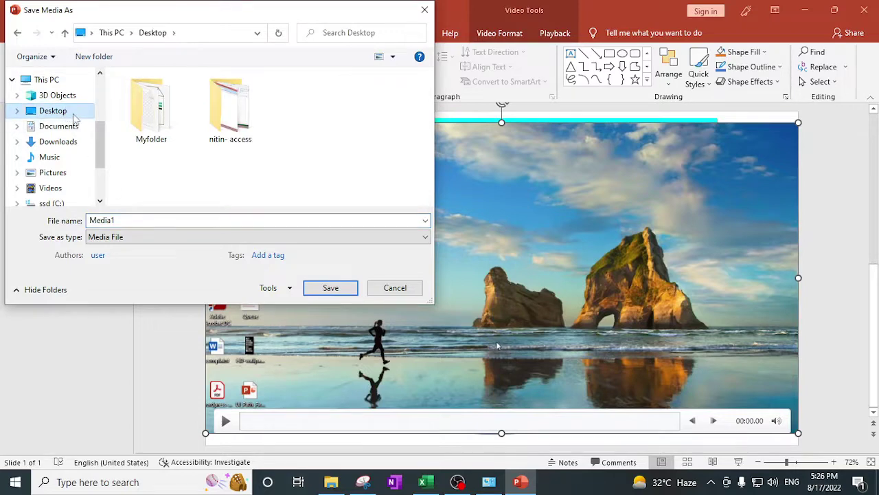
{"action": "double_click", "coordinate": [128, 220]}
{"action": "type", "text": "t"}
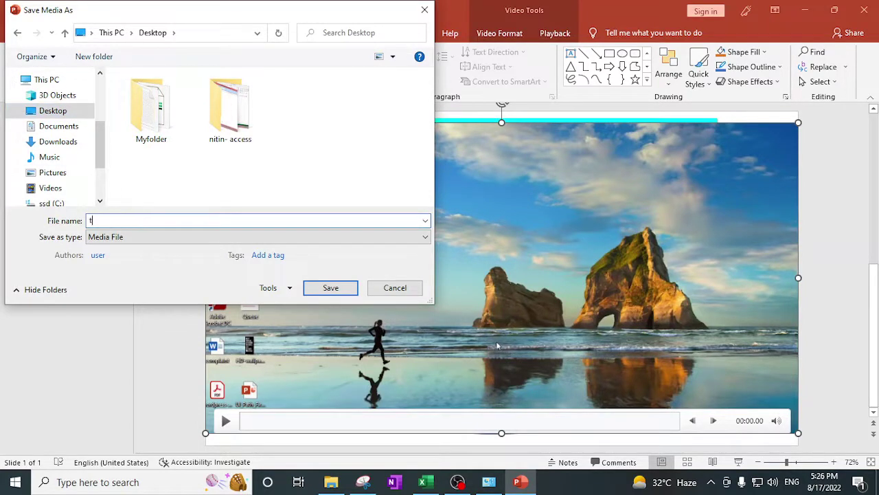
{"action": "type", "text": "eST"}
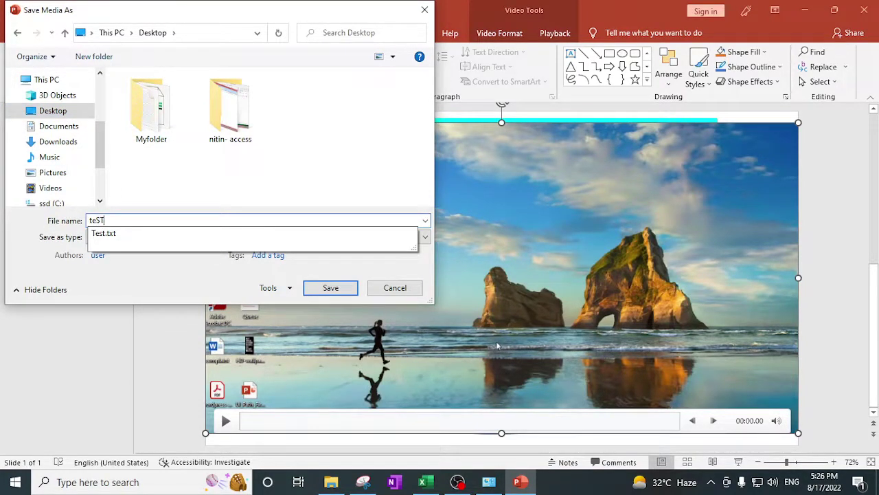
{"action": "type", "text": "POWERPOINT"}
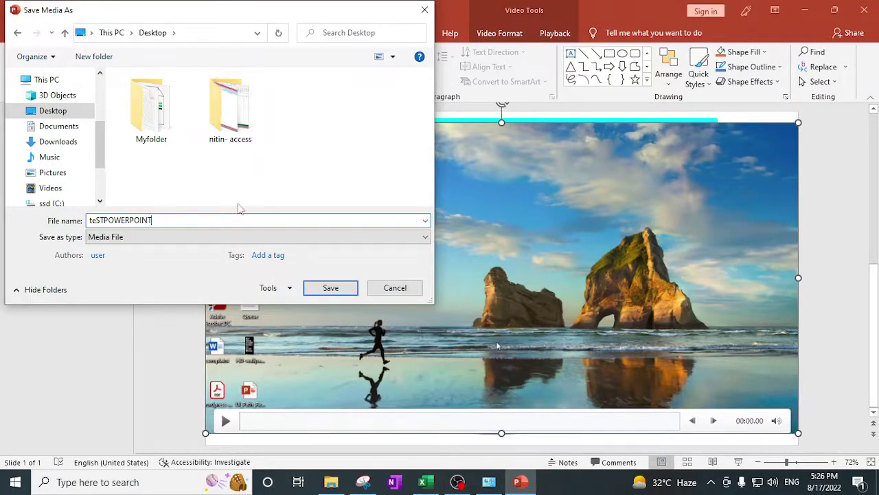
{"action": "left_click", "coordinate": [328, 289]}
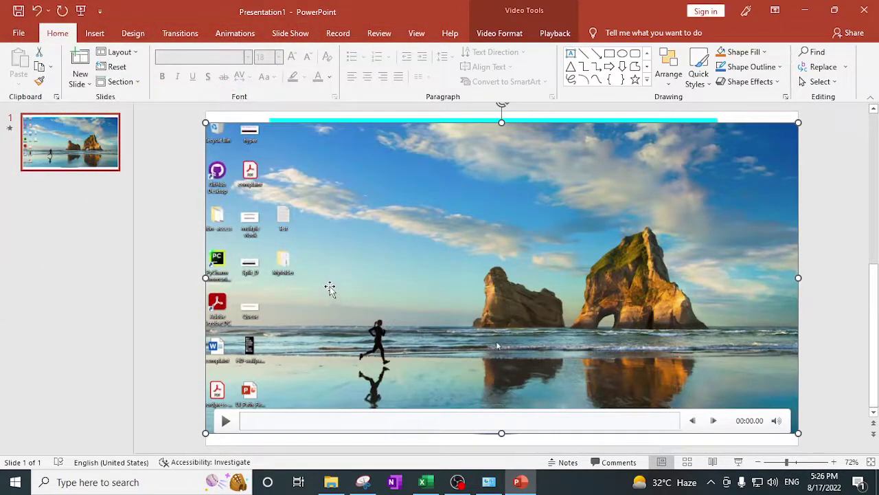
- Show the desktop and open the saved teSTPOWERPOINT video file
{"action": "right_click", "coordinate": [576, 486]}
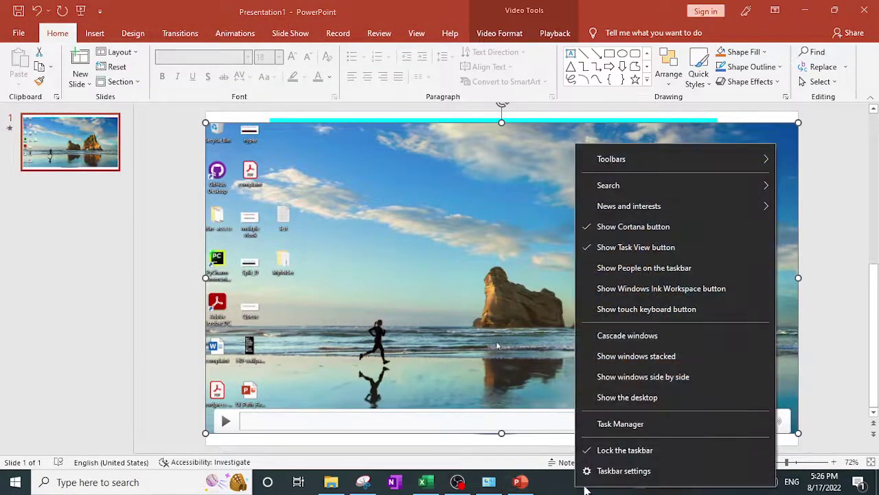
{"action": "left_click", "coordinate": [619, 398]}
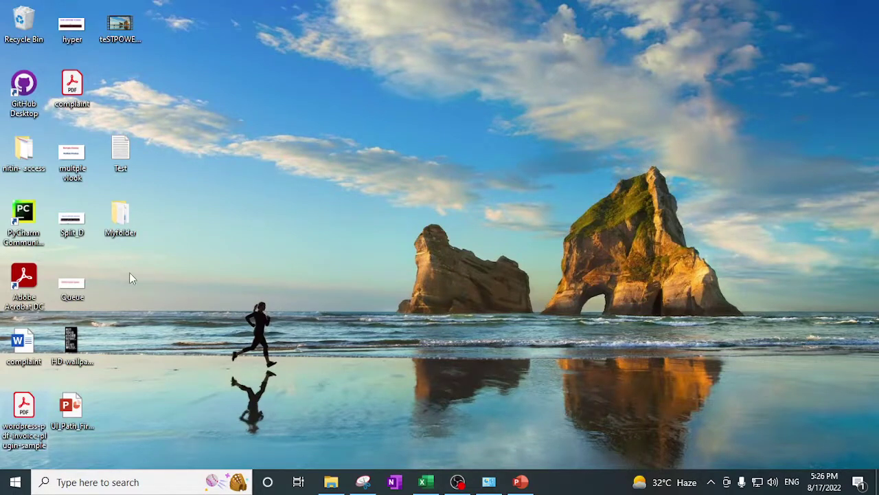
{"action": "double_click", "coordinate": [125, 38]}
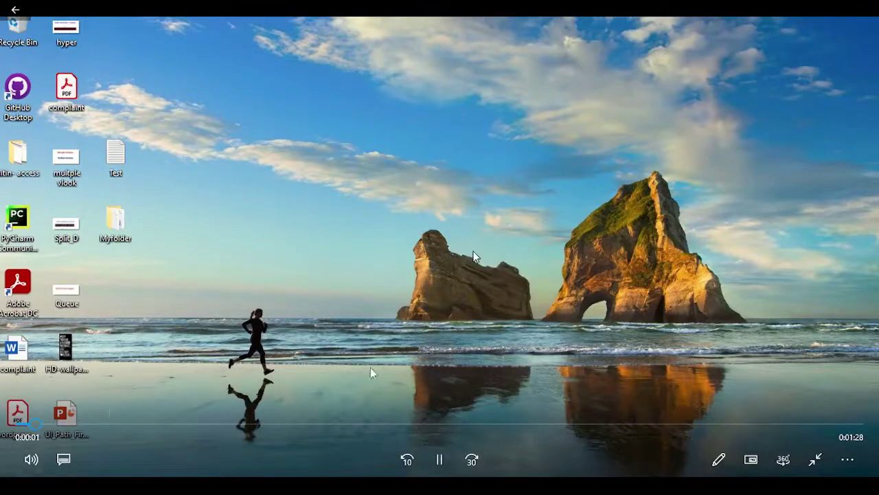
- Skip along the seek bar from the Excel part to the rectangle edits around 1:10
{"action": "left_click", "coordinate": [142, 424]}
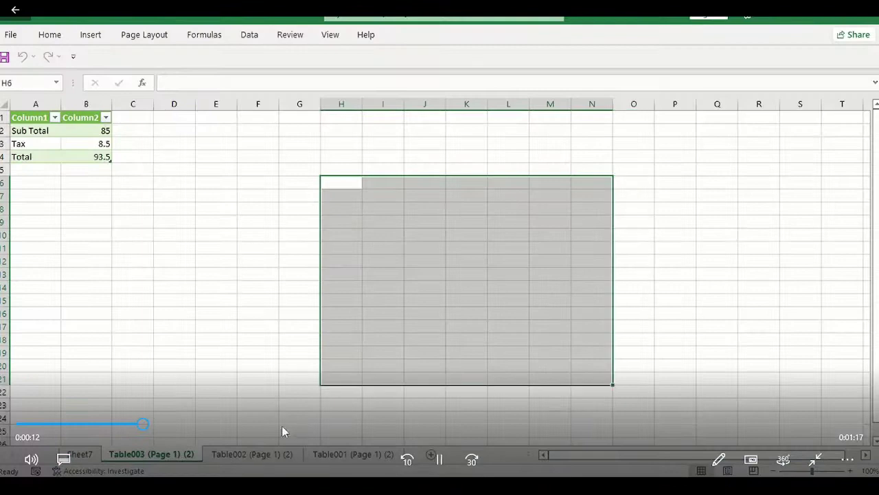
{"action": "left_click", "coordinate": [252, 424]}
{"action": "left_click", "coordinate": [373, 424]}
{"action": "left_click", "coordinate": [485, 424]}
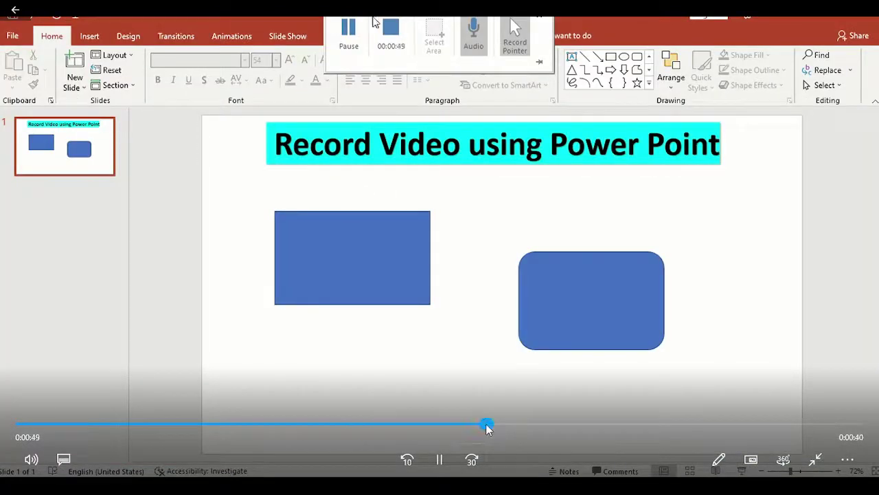
{"action": "left_click", "coordinate": [612, 424]}
{"action": "left_click", "coordinate": [650, 424]}
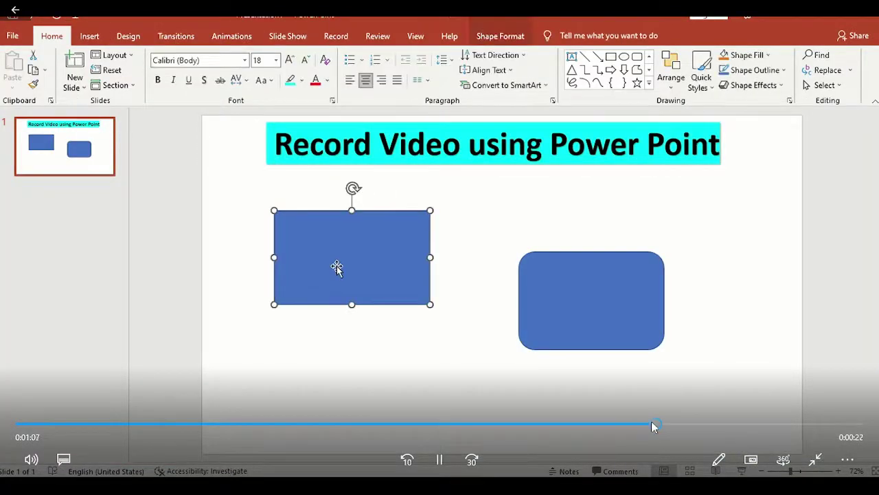
{"action": "mouse_move", "coordinate": [435, 459]}
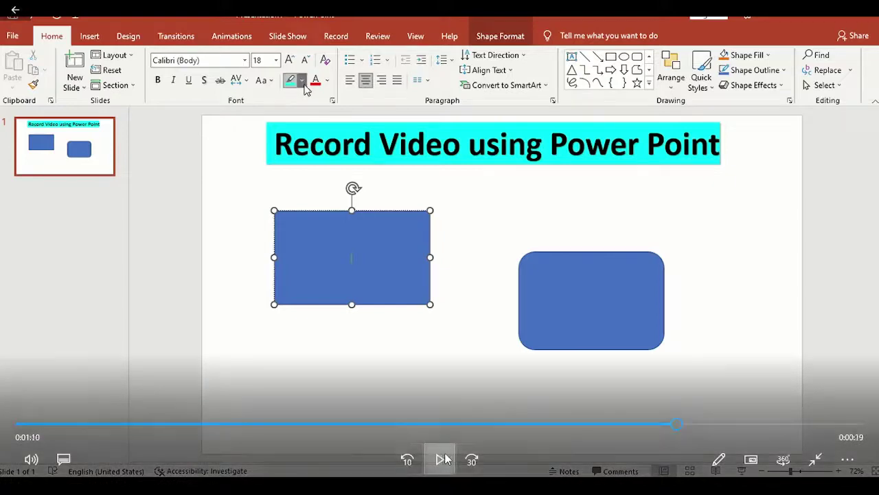